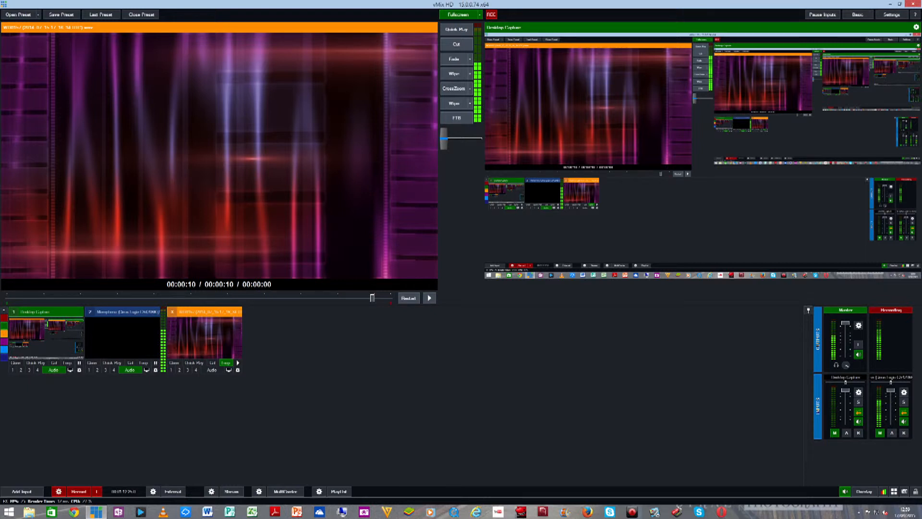
Review the Desktop Capture input's MultiView layer settings and close its input settings
{"action": "left_click", "coordinate": [79, 370]}
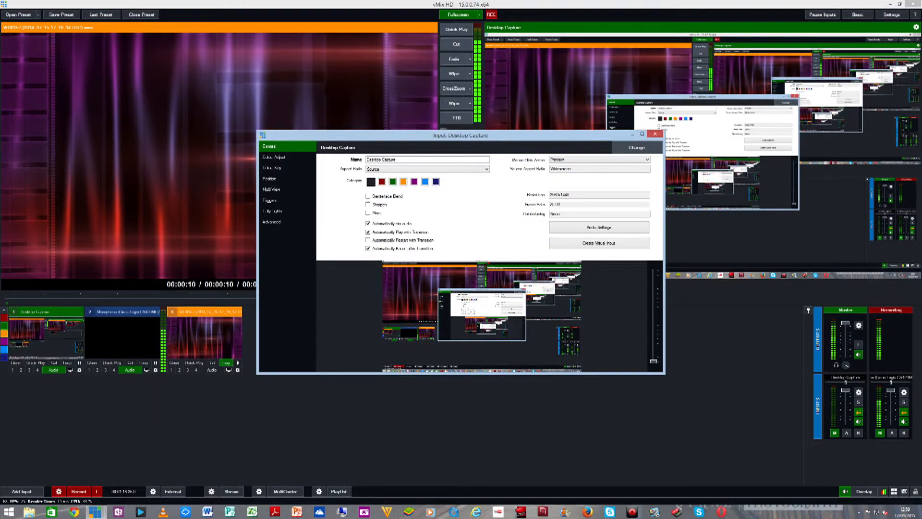
{"action": "left_click", "coordinate": [271, 189]}
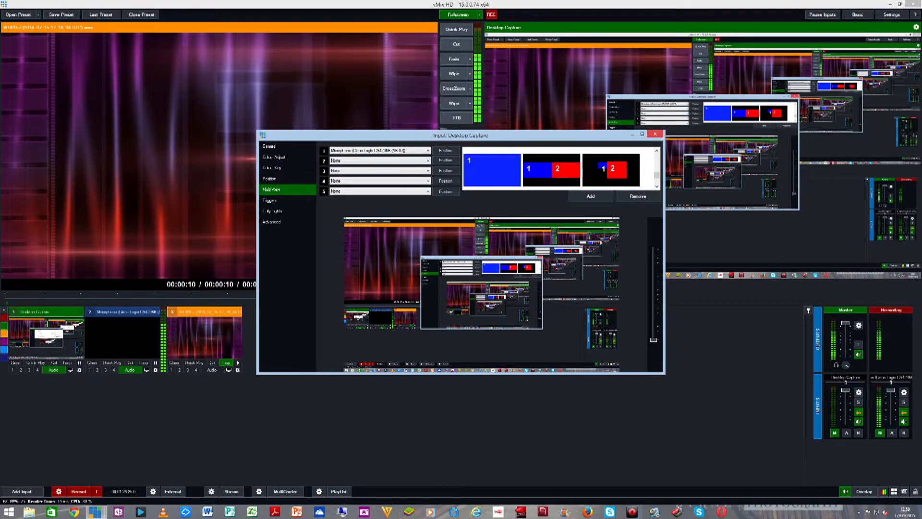
{"action": "left_click", "coordinate": [655, 134]}
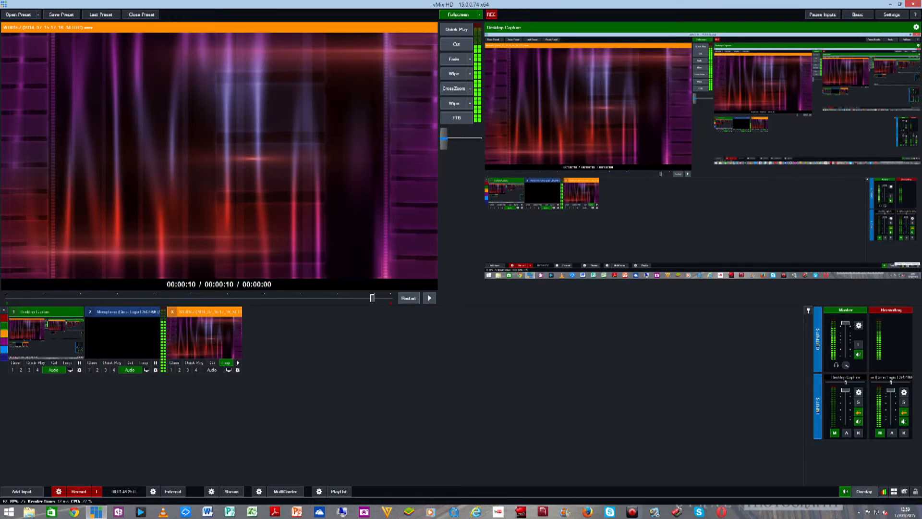
Open the overlay settings and review the available types and transition effects for overlay 1
{"action": "left_click", "coordinate": [904, 491]}
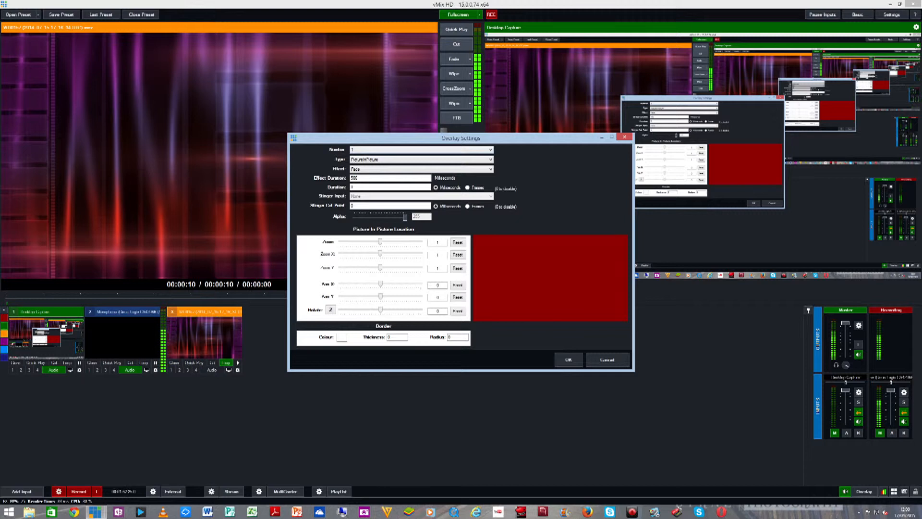
{"action": "left_click", "coordinate": [490, 159]}
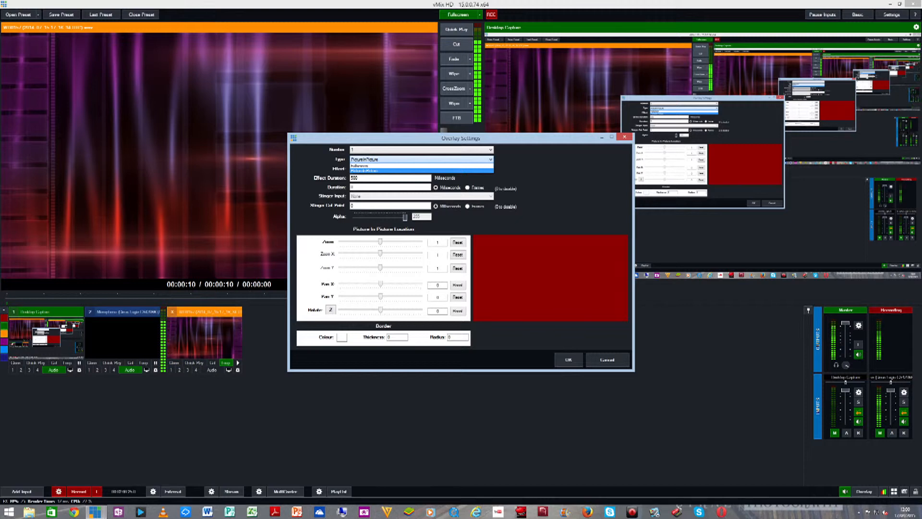
{"action": "left_click", "coordinate": [490, 160]}
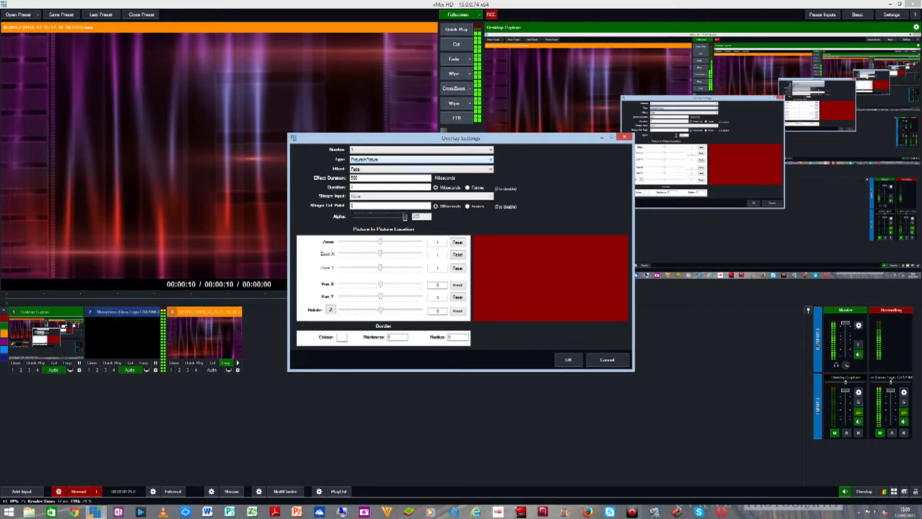
{"action": "left_click", "coordinate": [490, 169]}
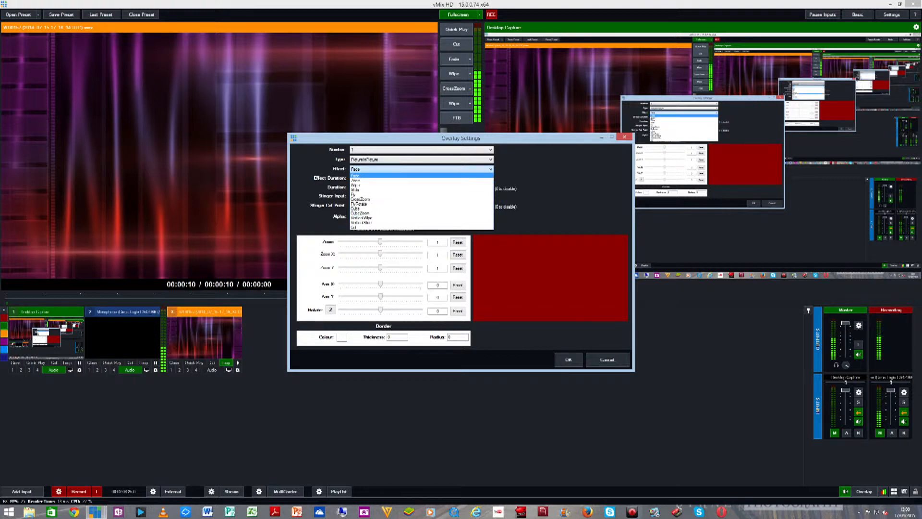
{"action": "left_click", "coordinate": [490, 169]}
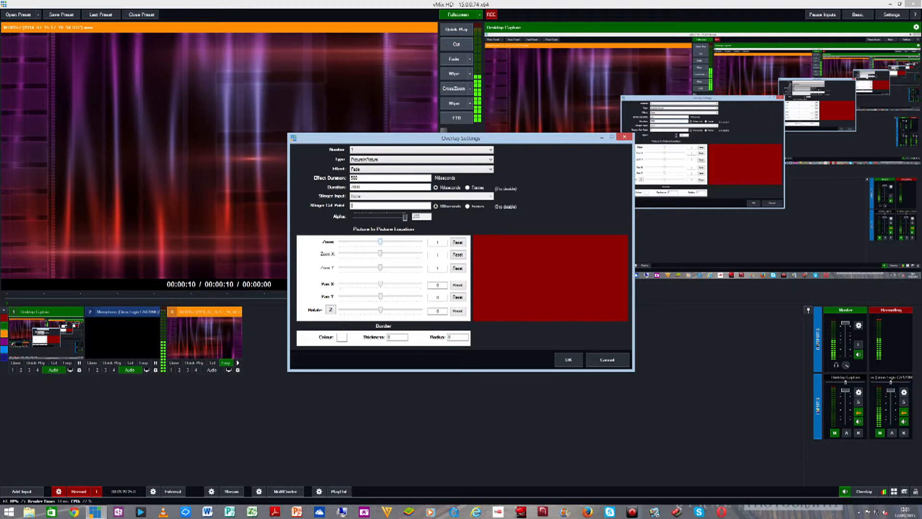
Try adjusting the zoom, pan and rotation of overlay 1's picture-in-picture location, and reset these values
{"action": "left_click_drag", "start_coordinate": [380, 242], "coordinate": [349, 241]}
{"action": "left_click_drag", "start_coordinate": [354, 242], "coordinate": [380, 242]}
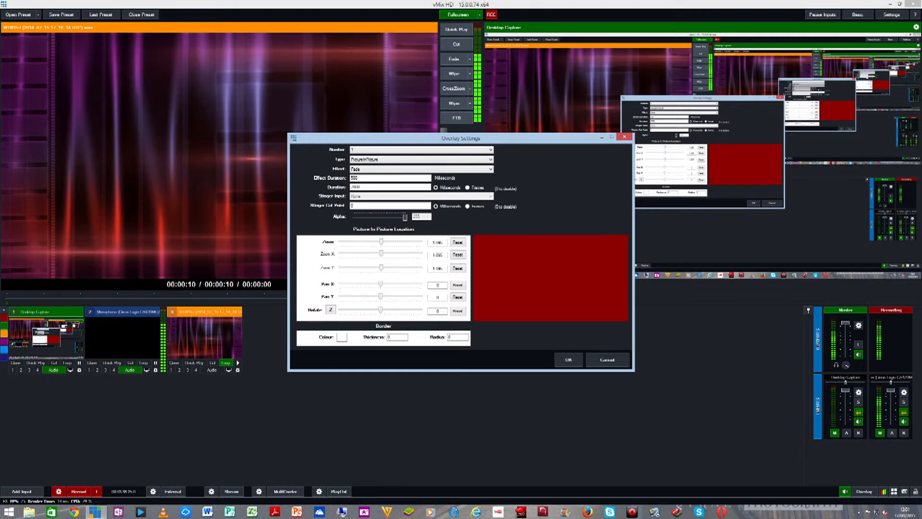
{"action": "left_click_drag", "start_coordinate": [380, 284], "coordinate": [385, 309]}
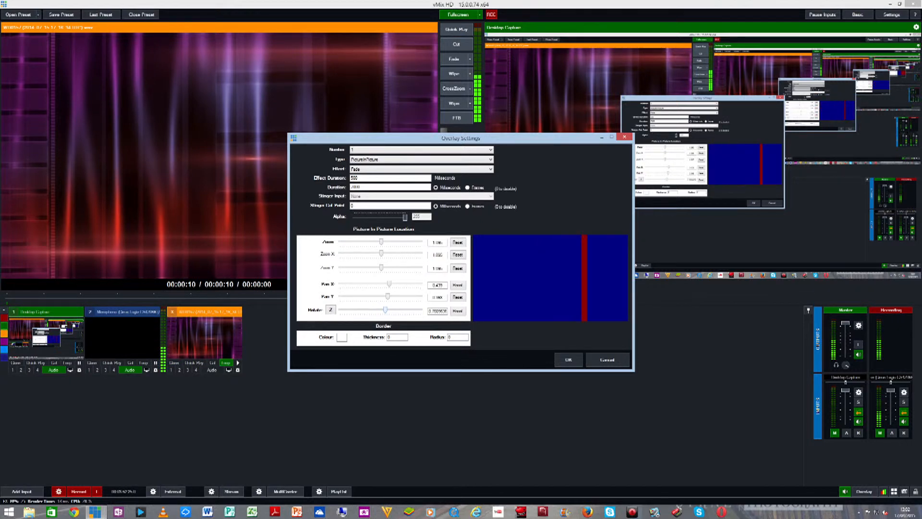
{"action": "left_click", "coordinate": [458, 311]}
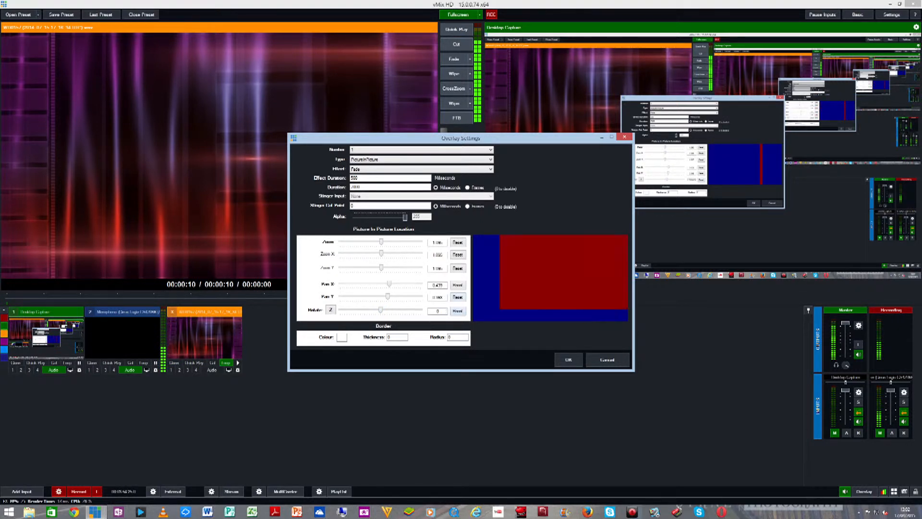
{"action": "left_click", "coordinate": [458, 297]}
{"action": "left_click", "coordinate": [457, 285]}
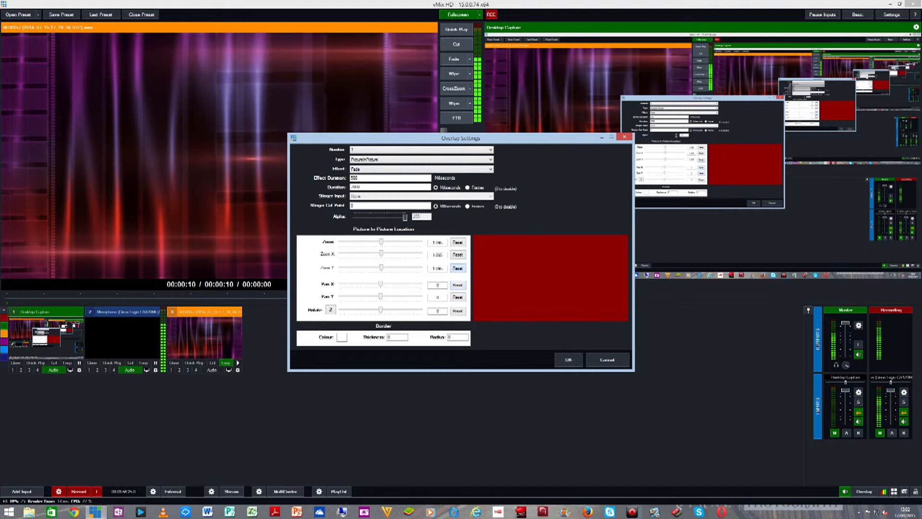
{"action": "left_click", "coordinate": [458, 255]}
Review the overlay channels and stingers available for configuration, and discard the overlay settings changes
{"action": "left_click", "coordinate": [489, 149]}
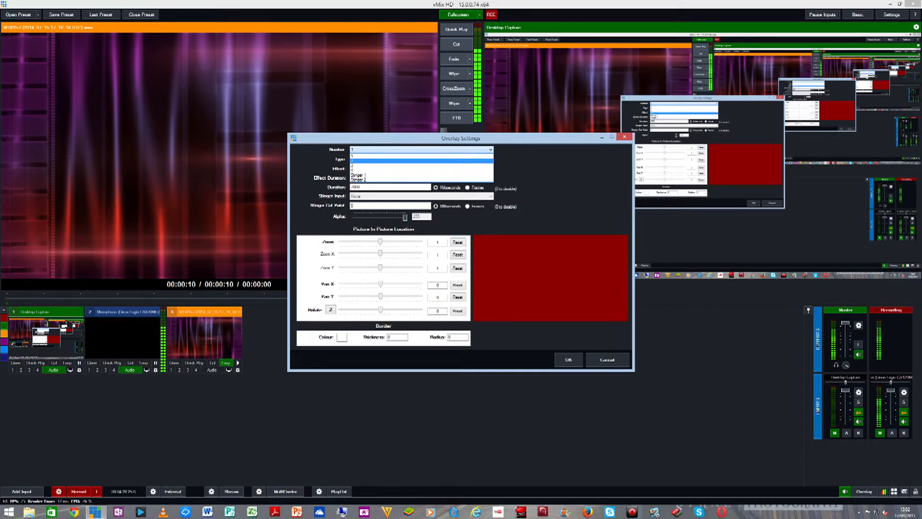
{"action": "left_click", "coordinate": [422, 156]}
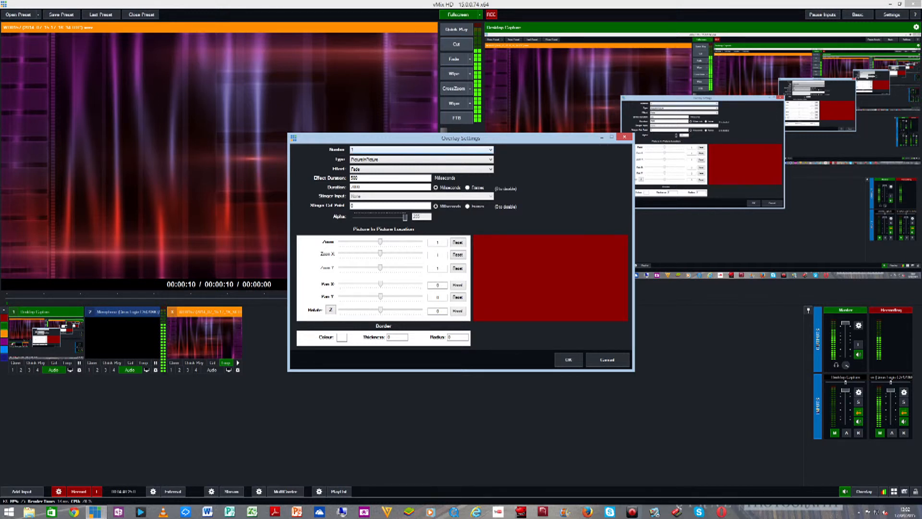
{"action": "left_click", "coordinate": [490, 150]}
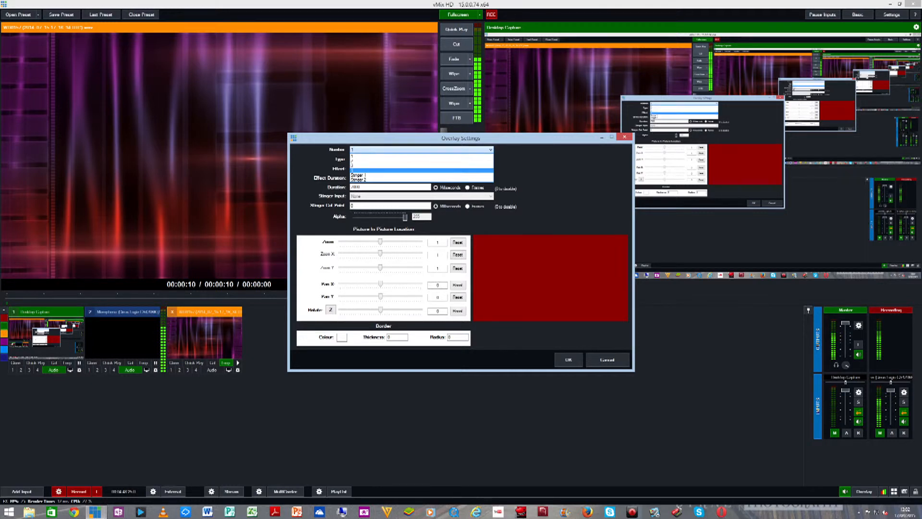
{"action": "key", "text": "Escape"}
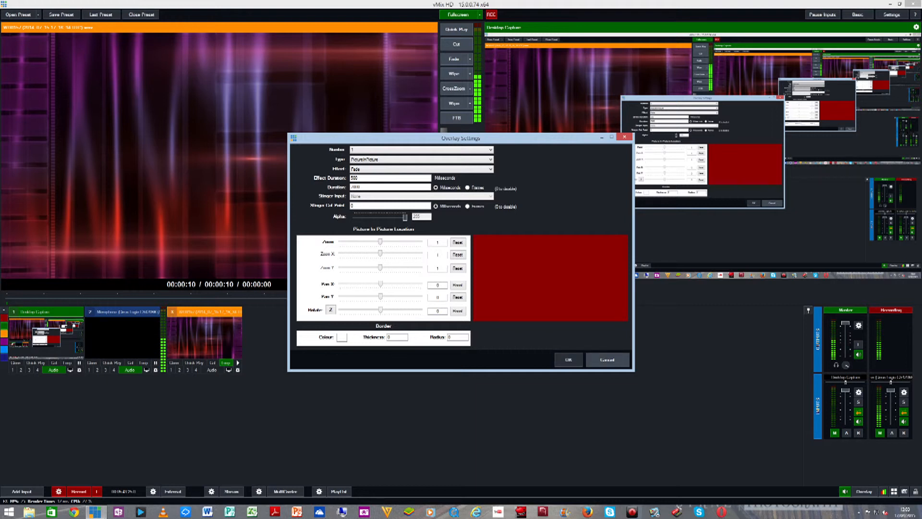
{"action": "left_click", "coordinate": [607, 359]}
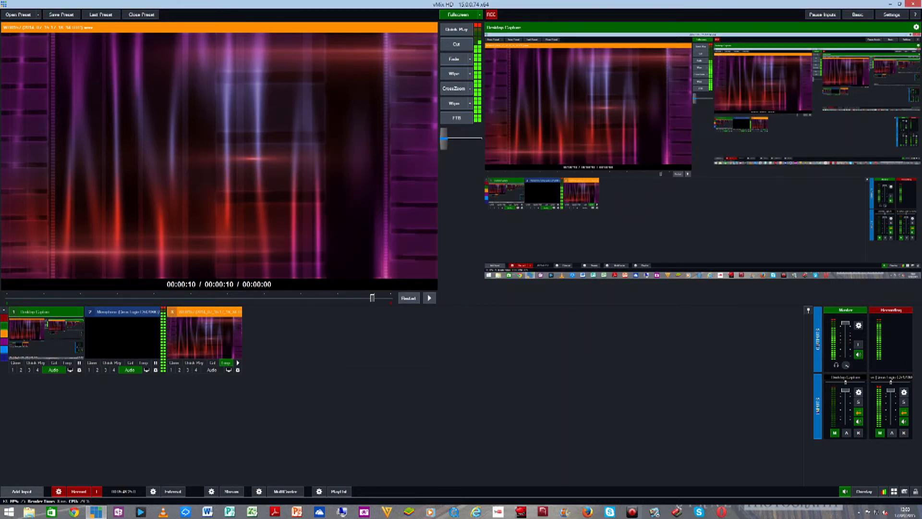
Add the red and blue NewsHD title template as a new input, keeping its default text
{"action": "left_click", "coordinate": [22, 492]}
{"action": "left_click", "coordinate": [292, 315]}
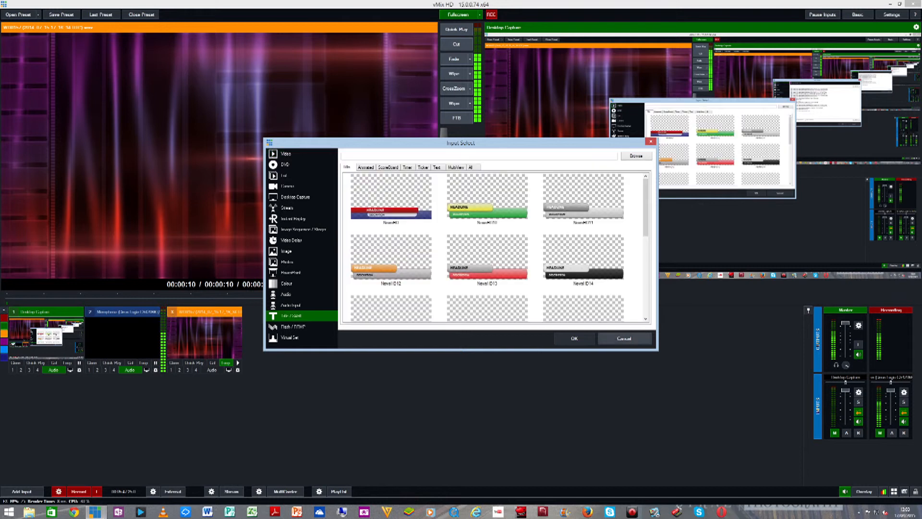
{"action": "left_click", "coordinate": [391, 197]}
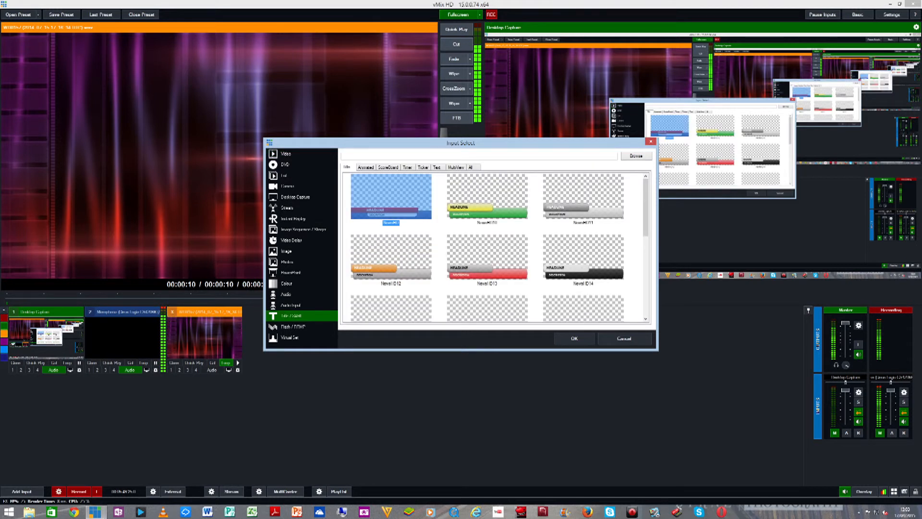
{"action": "left_click", "coordinate": [575, 338]}
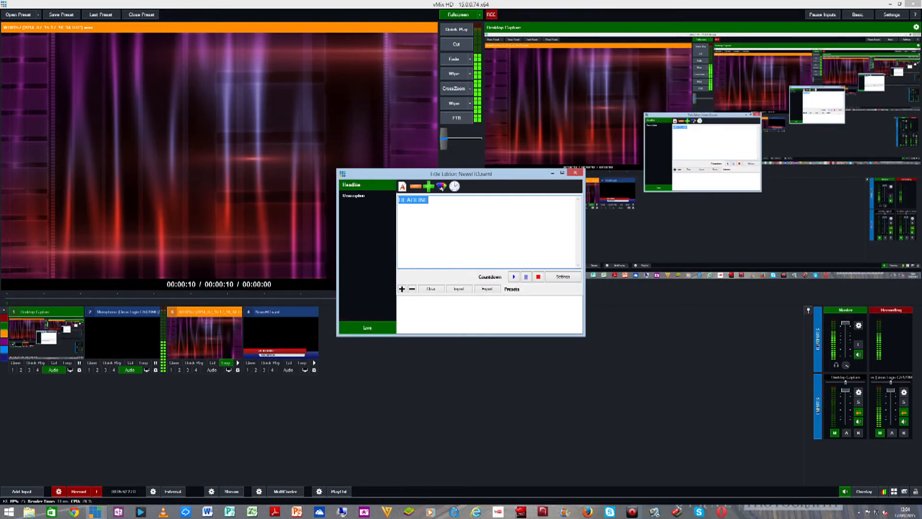
{"action": "left_click", "coordinate": [574, 172]}
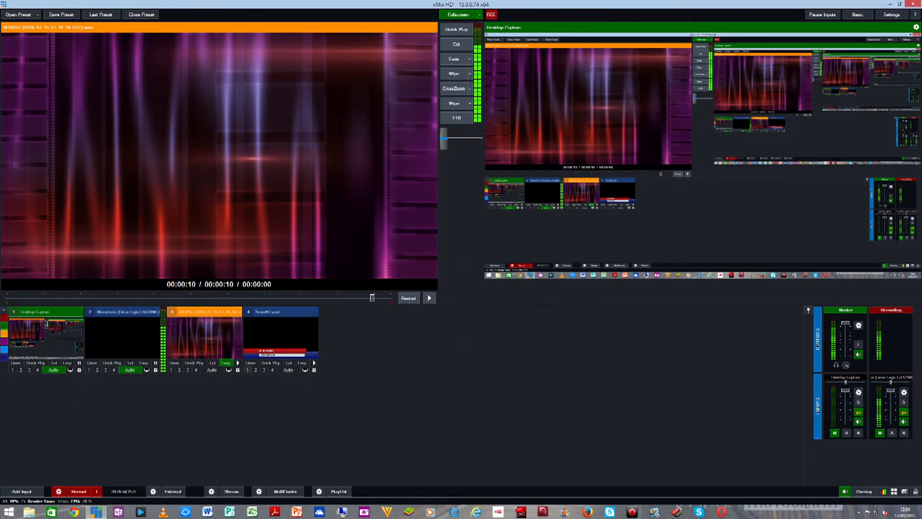
Show the NewsHD title on overlay 1 and take it off again, twice
{"action": "left_click", "coordinate": [248, 370]}
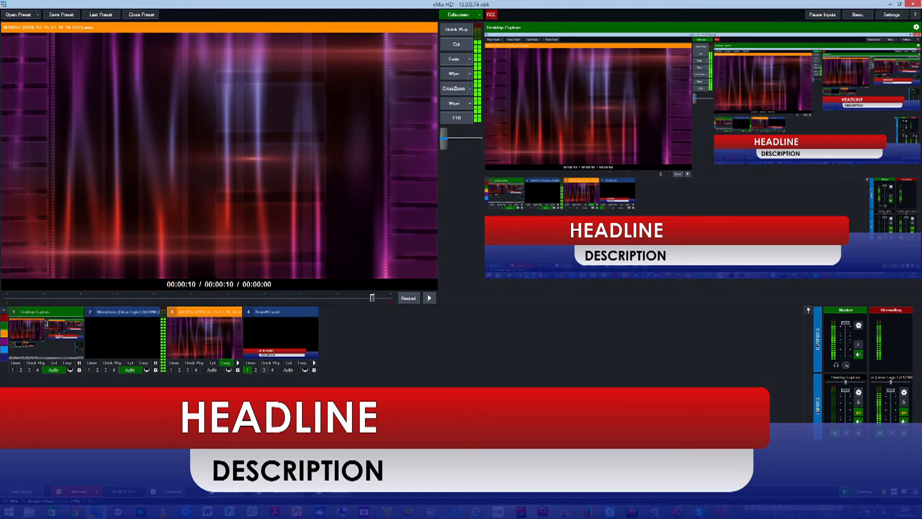
{"action": "left_click", "coordinate": [247, 370]}
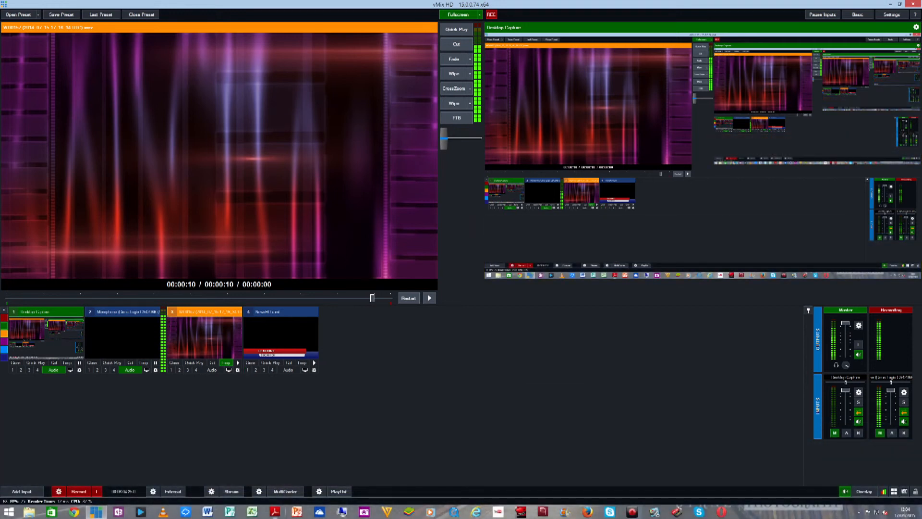
{"action": "left_click", "coordinate": [248, 369]}
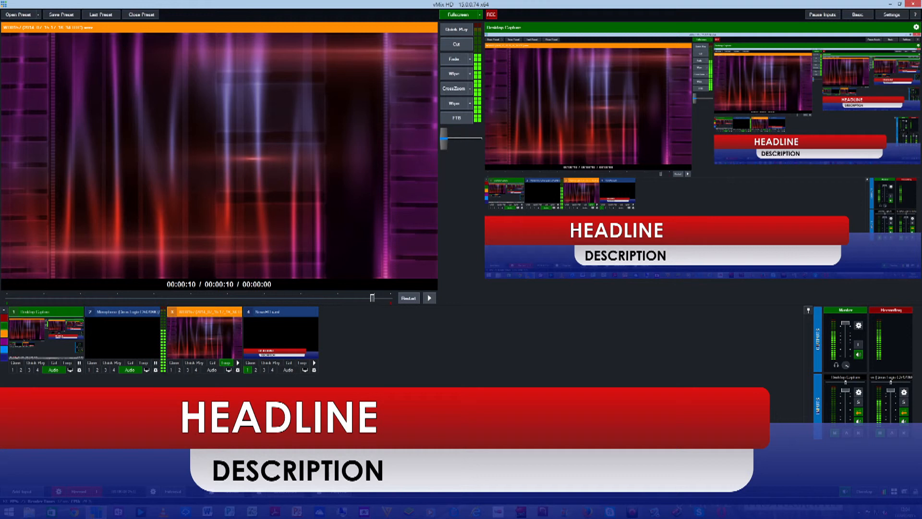
{"action": "left_click", "coordinate": [247, 370]}
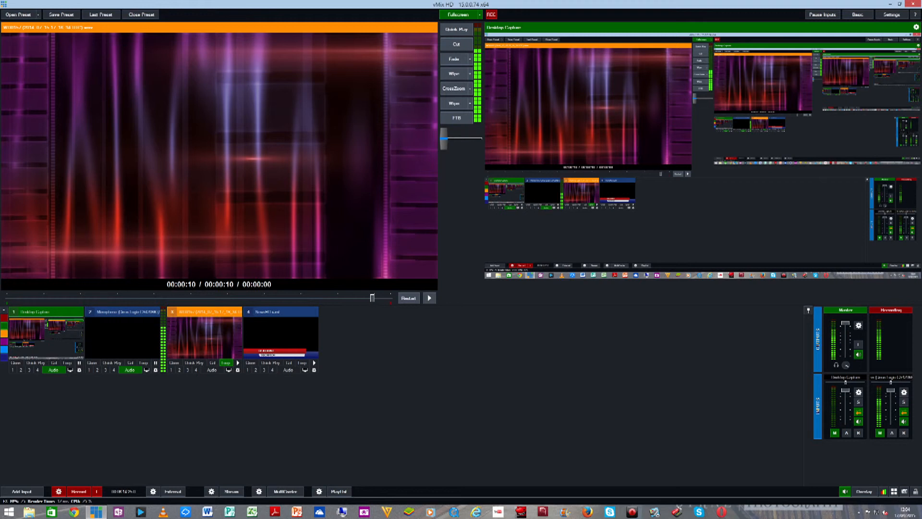
Send the NewsHD title to overlay 2, overlay 3 and overlay 4 in turn, leaving it on overlay 4
{"action": "left_click", "coordinate": [255, 370]}
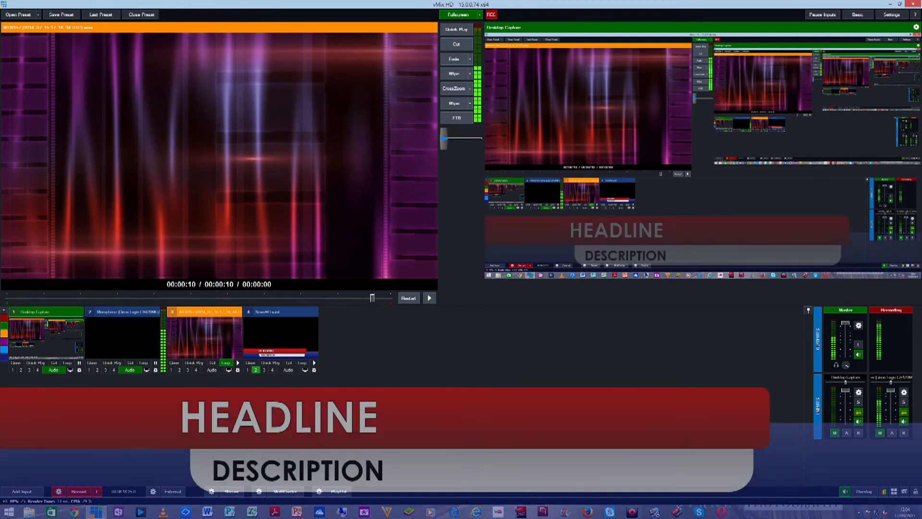
{"action": "left_click", "coordinate": [264, 369]}
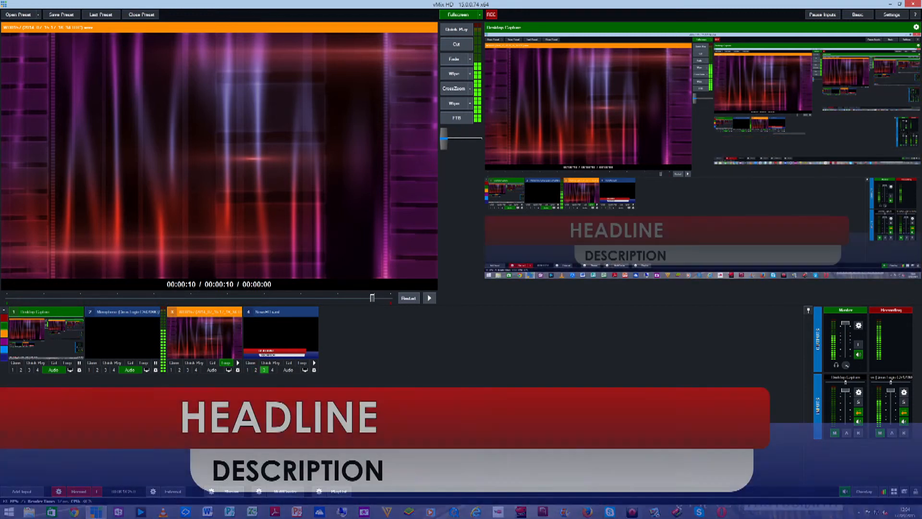
{"action": "left_click", "coordinate": [264, 370]}
{"action": "left_click", "coordinate": [273, 370]}
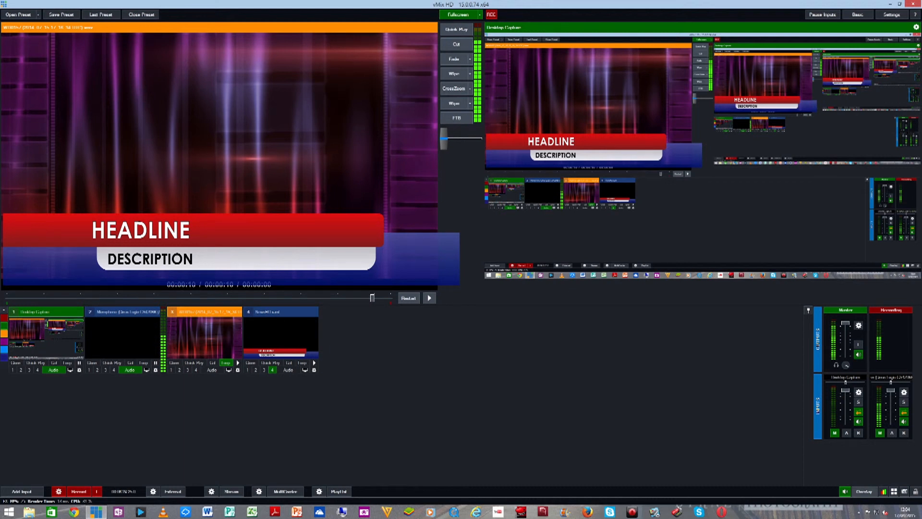
Examine the picture-in-picture location of overlay 4 in the overlay settings, moving the dialog clear of the title, and close it
{"action": "left_click", "coordinate": [864, 491]}
{"action": "left_click", "coordinate": [421, 150]}
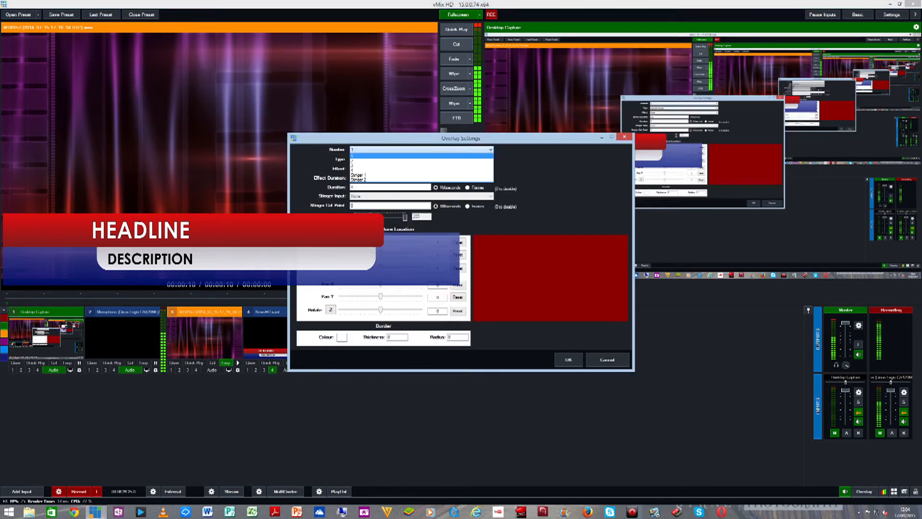
{"action": "left_click", "coordinate": [422, 171]}
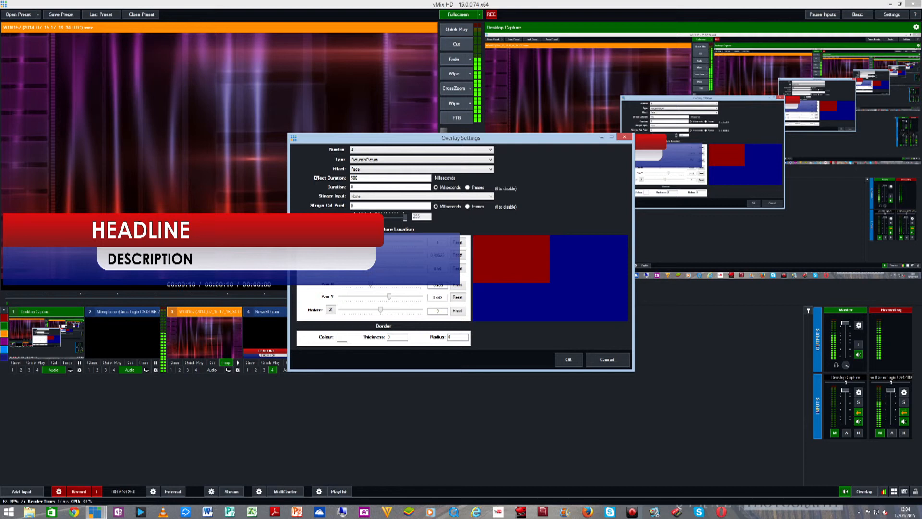
{"action": "left_click_drag", "start_coordinate": [461, 138], "coordinate": [478, 264]}
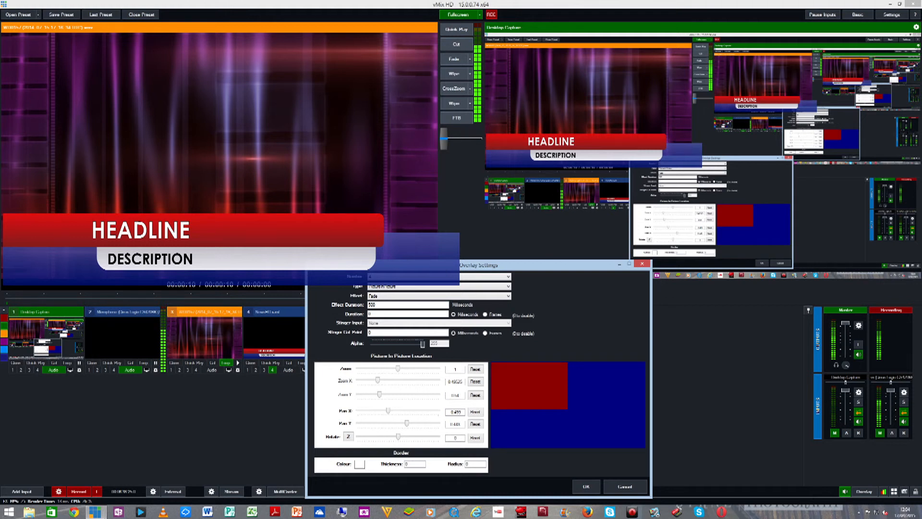
{"action": "left_click_drag", "start_coordinate": [478, 265], "coordinate": [517, 166]}
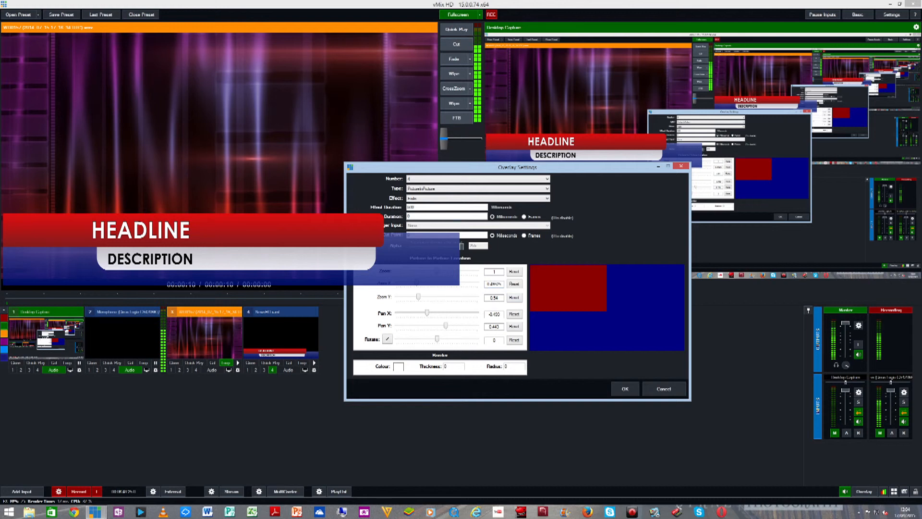
{"action": "left_click", "coordinate": [681, 165]}
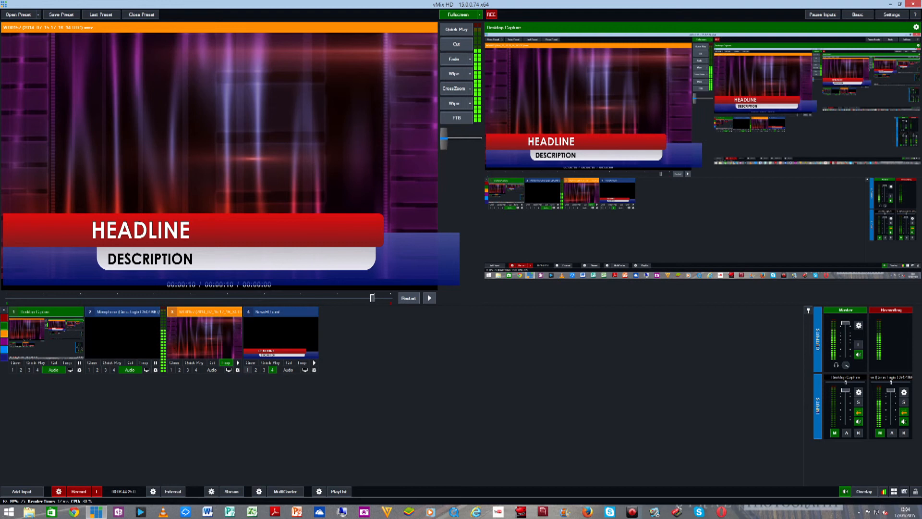
Show the NewsHD title on overlay 1 and take it off overlay 4
{"action": "left_click", "coordinate": [248, 370]}
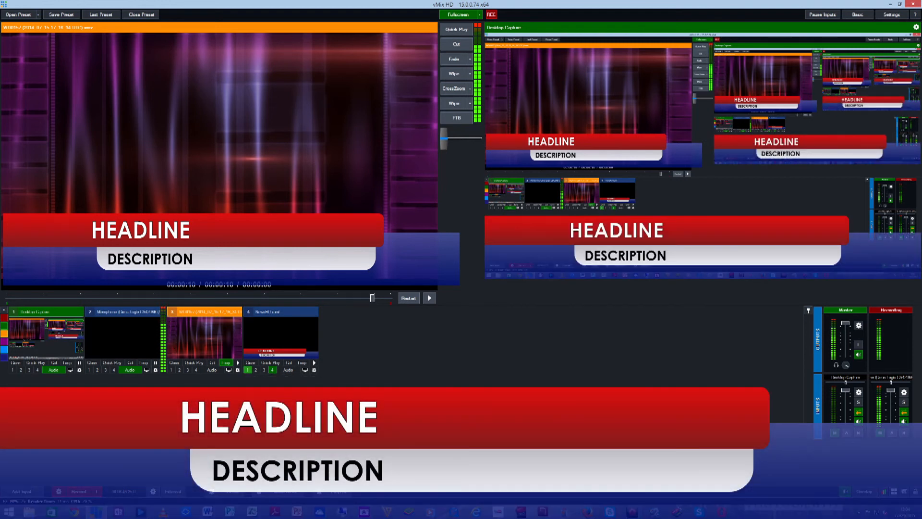
{"action": "left_click", "coordinate": [272, 369]}
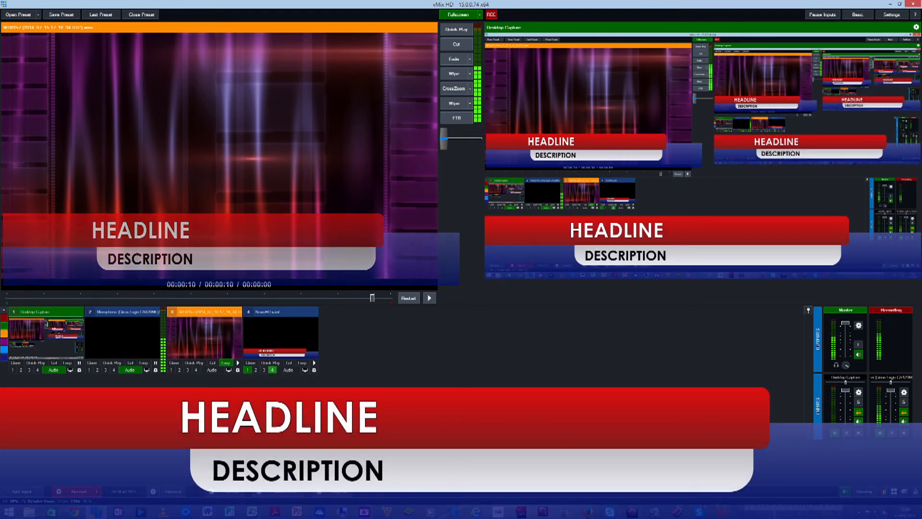